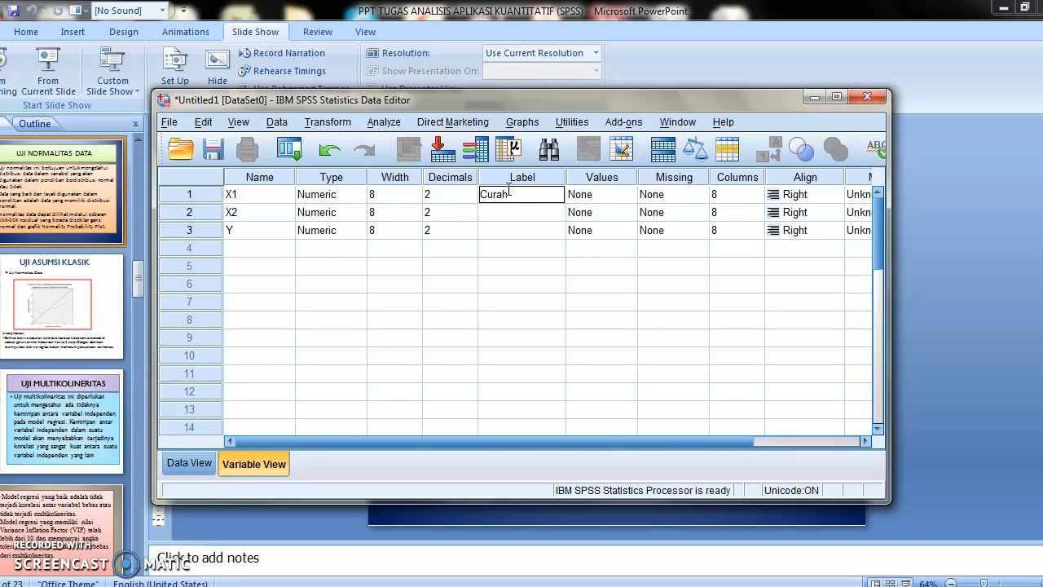
Complete the X1 label as "Curah Hujan (mm/hari)" and label variable X2 "Pemupukan (kg/ha)".
{"action": "type", "text": "Hujan (mm/hari"}
{"action": "key", "text": "Caps_Lock"}
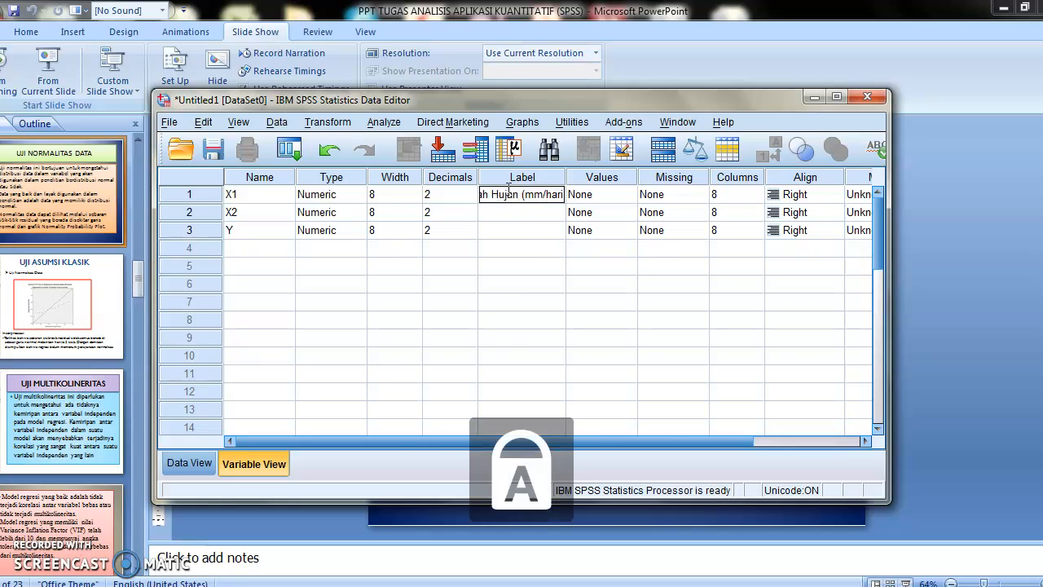
{"action": "type", "text": ")"}
{"action": "left_click", "coordinate": [515, 210]}
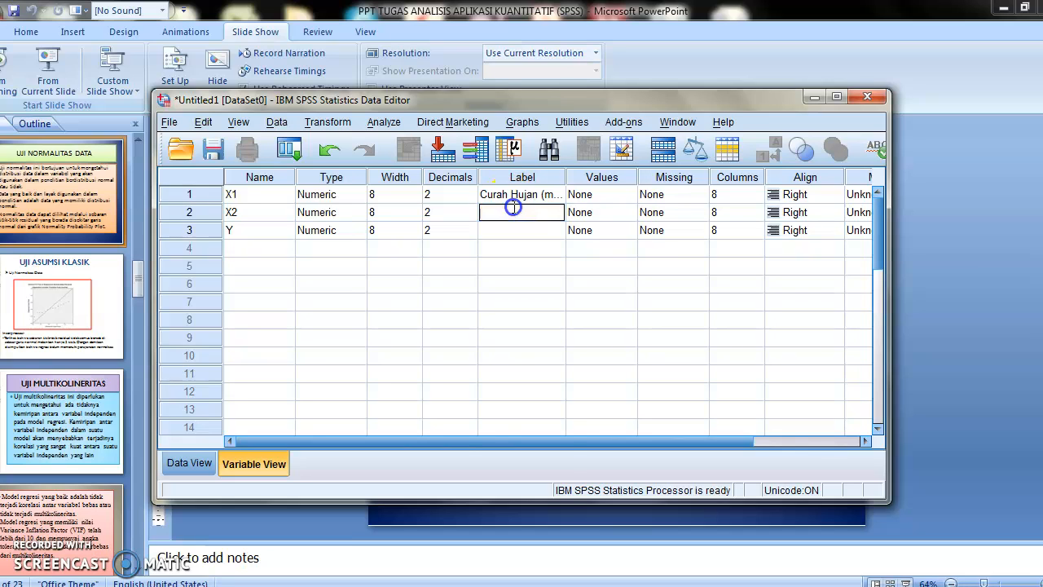
{"action": "key", "text": "Caps_Lock"}
{"action": "type", "text": "Pemupukan (kg/"}
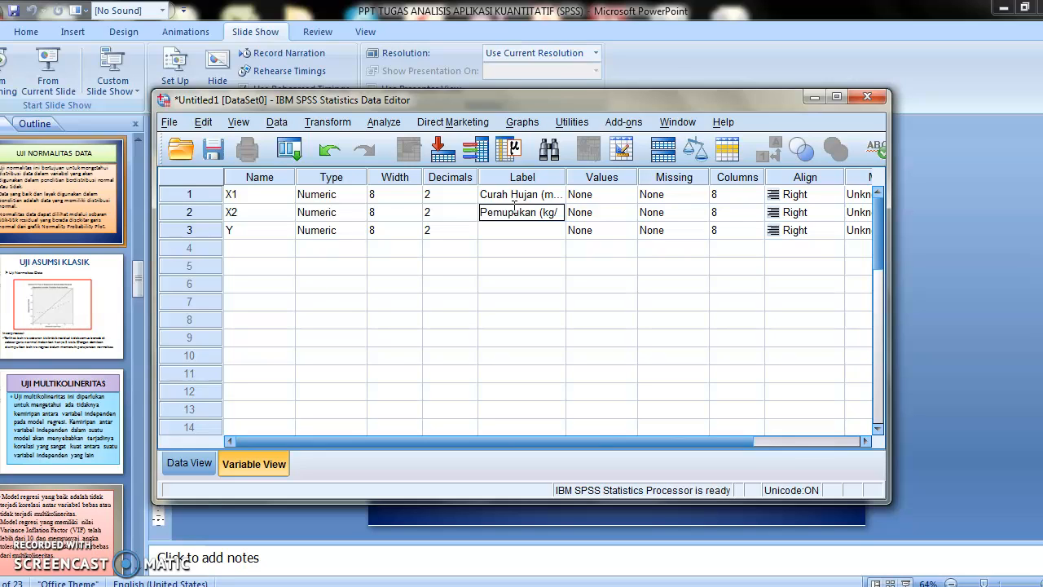
{"action": "type", "text": "ha"}
Label variable Y "Produksi Padi (kuintal)".
{"action": "left_click", "coordinate": [514, 231]}
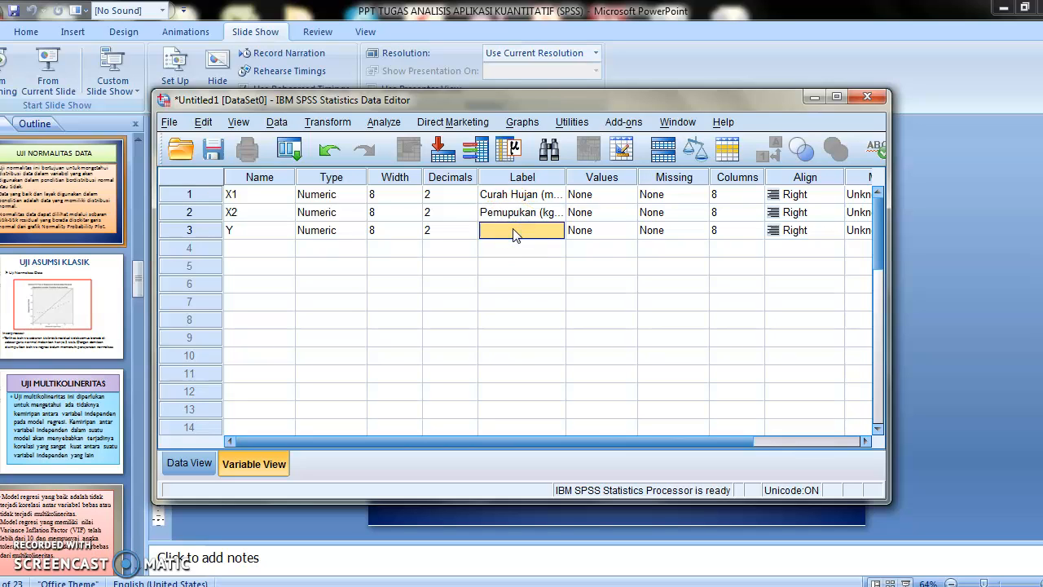
{"action": "type", "text": "P"}
{"action": "type", "text": "roduksi Padi (kuintal"}
{"action": "type", "text": ")"}
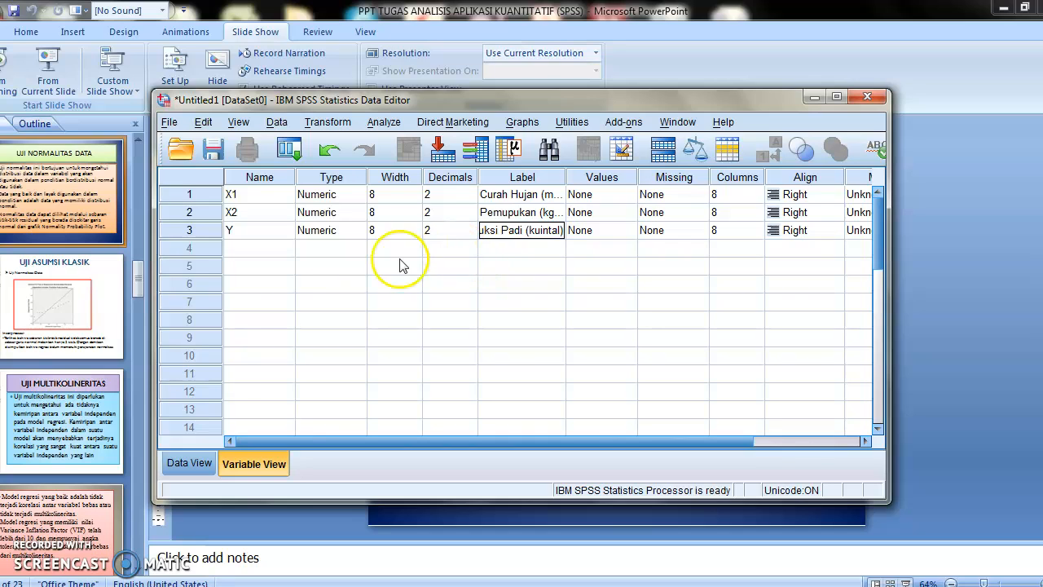
Paste the copied data into the data sheet, starting at the first case of X1.
{"action": "left_click", "coordinate": [189, 463]}
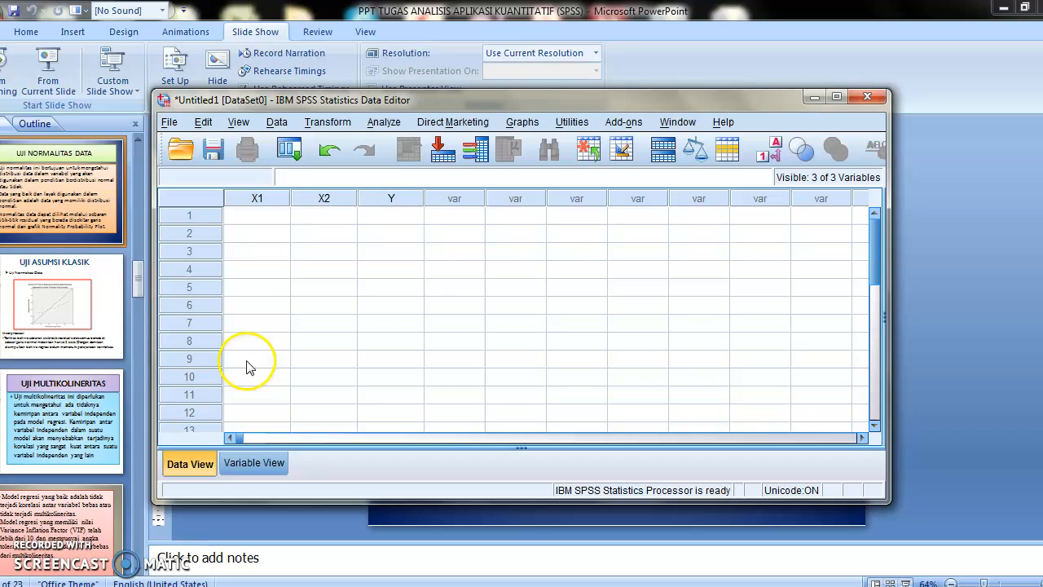
{"action": "left_click", "coordinate": [277, 218]}
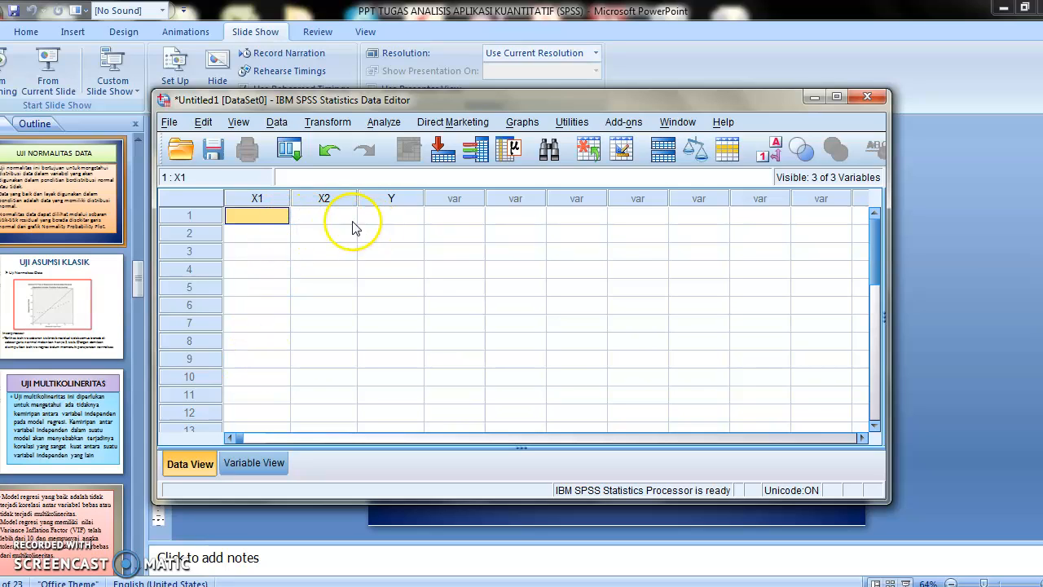
{"action": "left_click", "coordinate": [271, 218]}
{"action": "key", "text": "ctrl+v"}
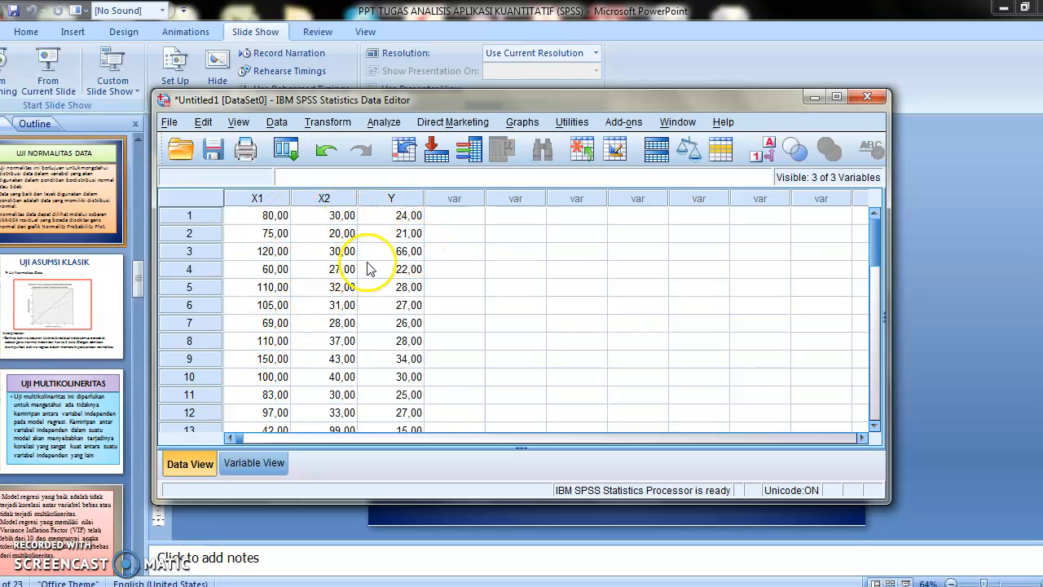
Set up a linear regression with Produksi Padi as the dependent variable and Curah Hujan and Pemupukan as independents.
{"action": "left_click", "coordinate": [384, 123]}
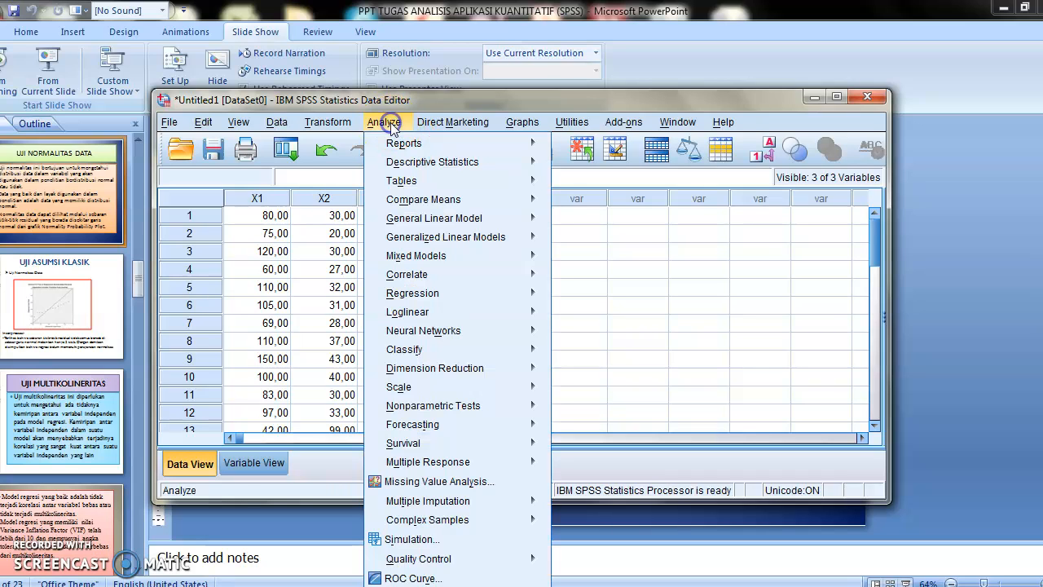
{"action": "mouse_move", "coordinate": [477, 293]}
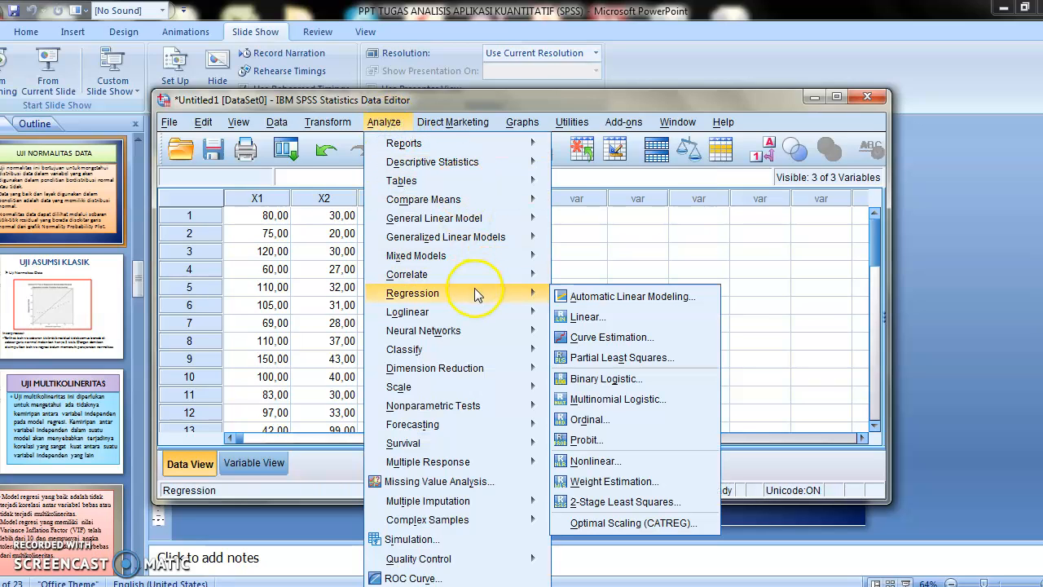
{"action": "left_click", "coordinate": [586, 316]}
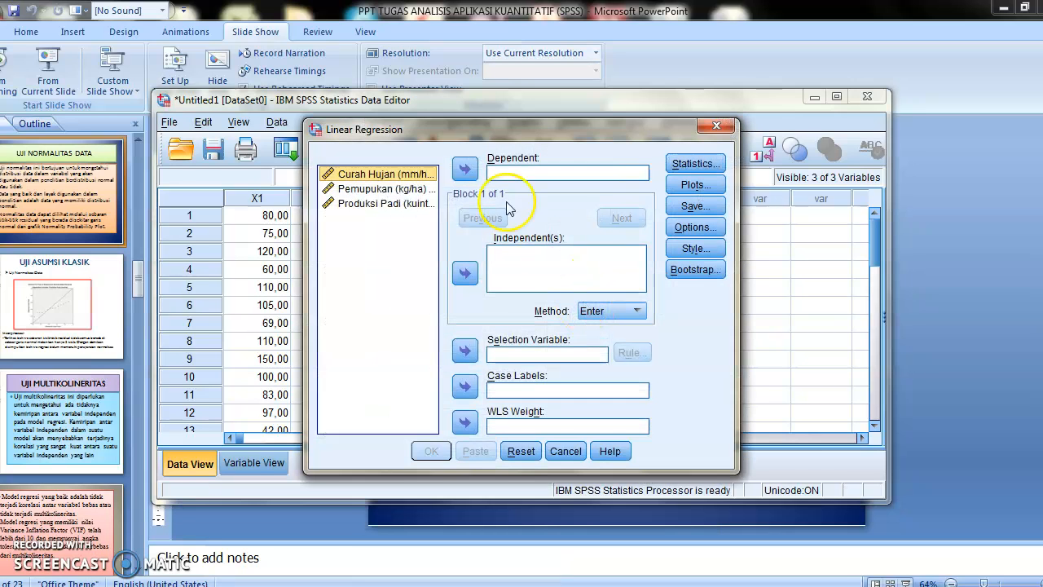
{"action": "left_click", "coordinate": [420, 204]}
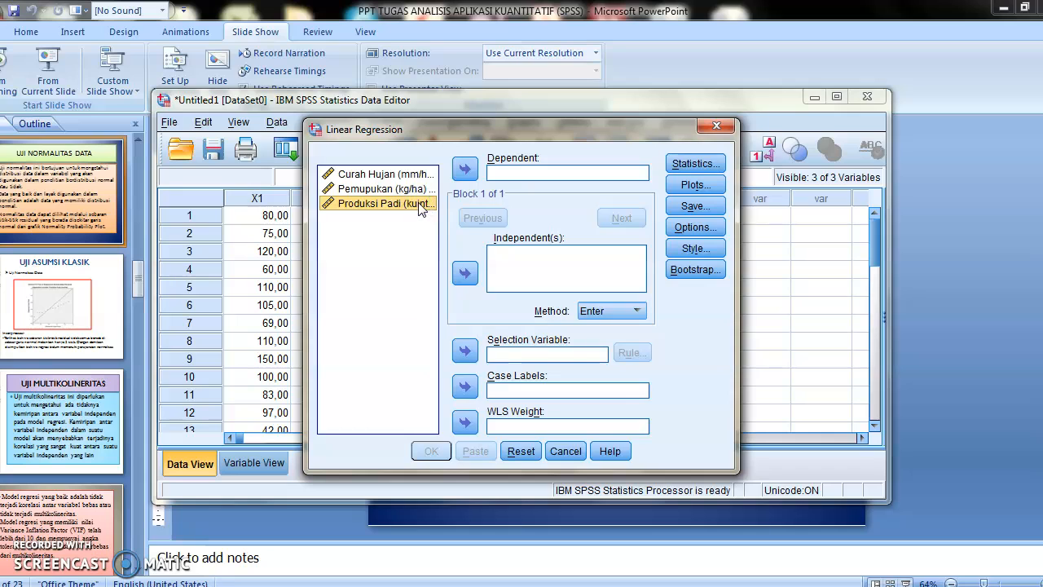
{"action": "left_click", "coordinate": [462, 171]}
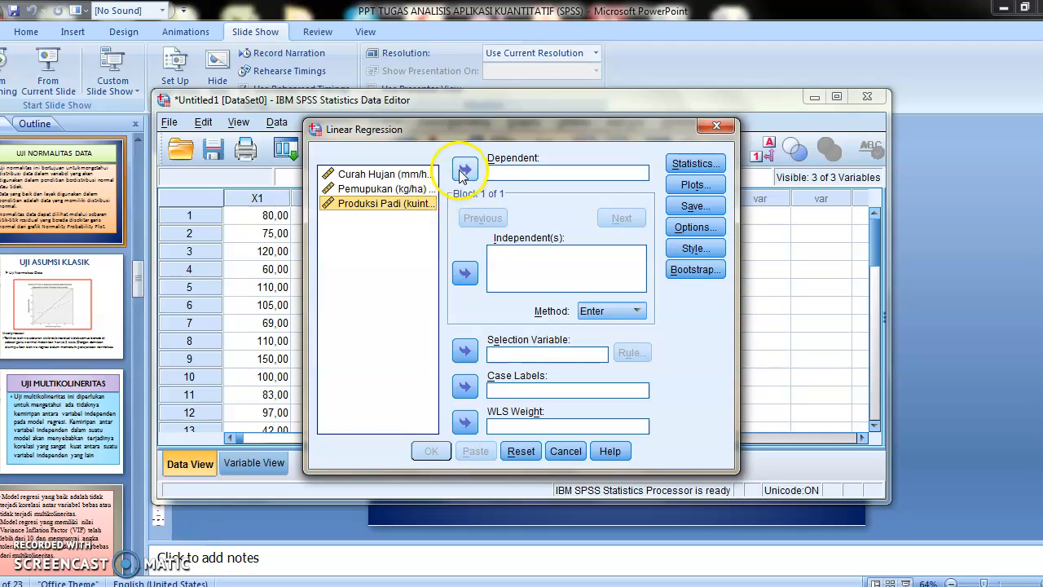
{"action": "left_click", "coordinate": [413, 174]}
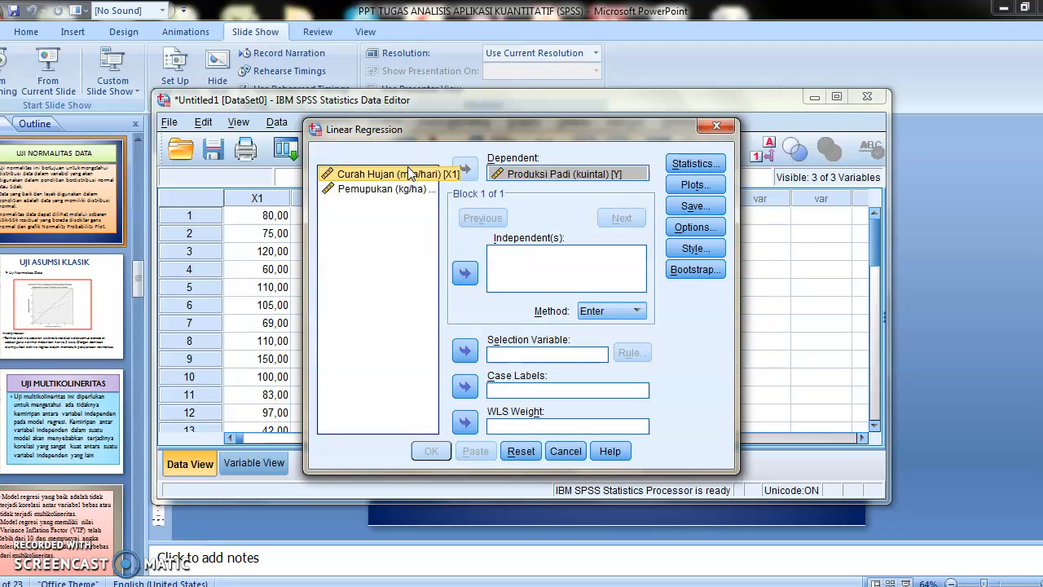
{"action": "left_click", "coordinate": [410, 188], "text": "shift"}
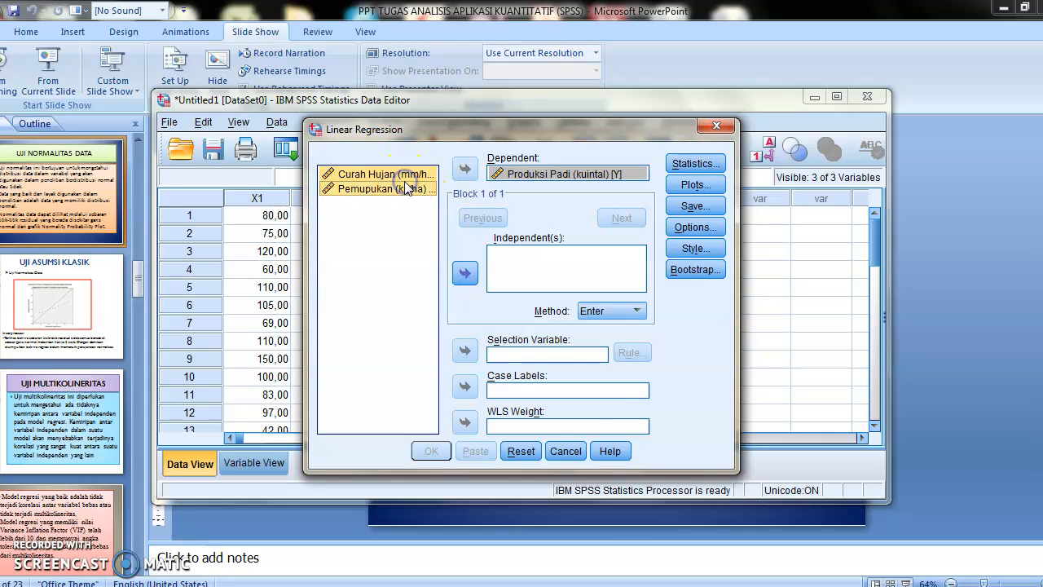
{"action": "left_click", "coordinate": [464, 273]}
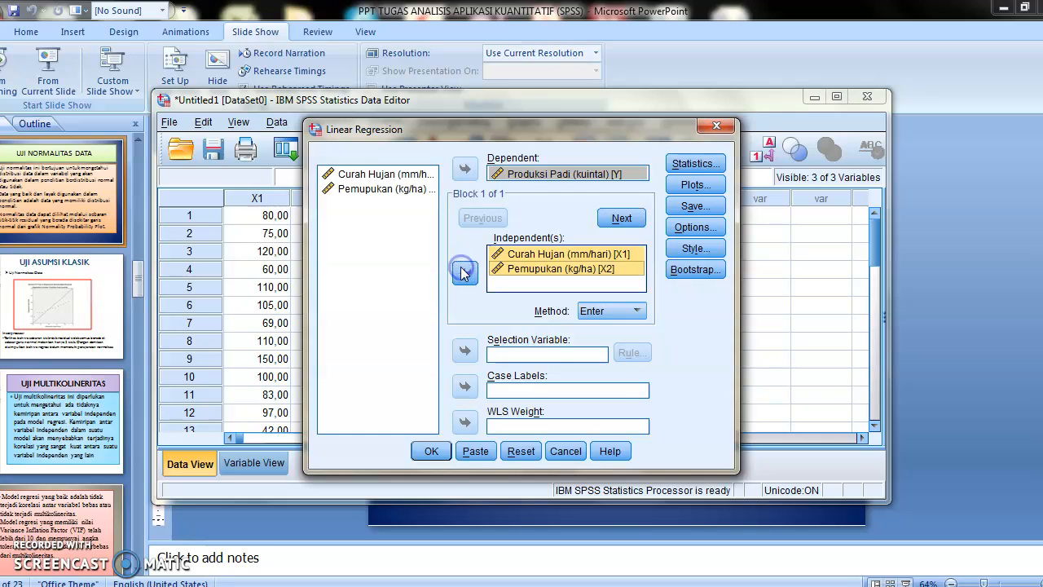
Add Descriptives, Collinearity diagnostics and Durbin-Watson to the regression statistics.
{"action": "left_click", "coordinate": [706, 187]}
{"action": "left_click", "coordinate": [701, 166]}
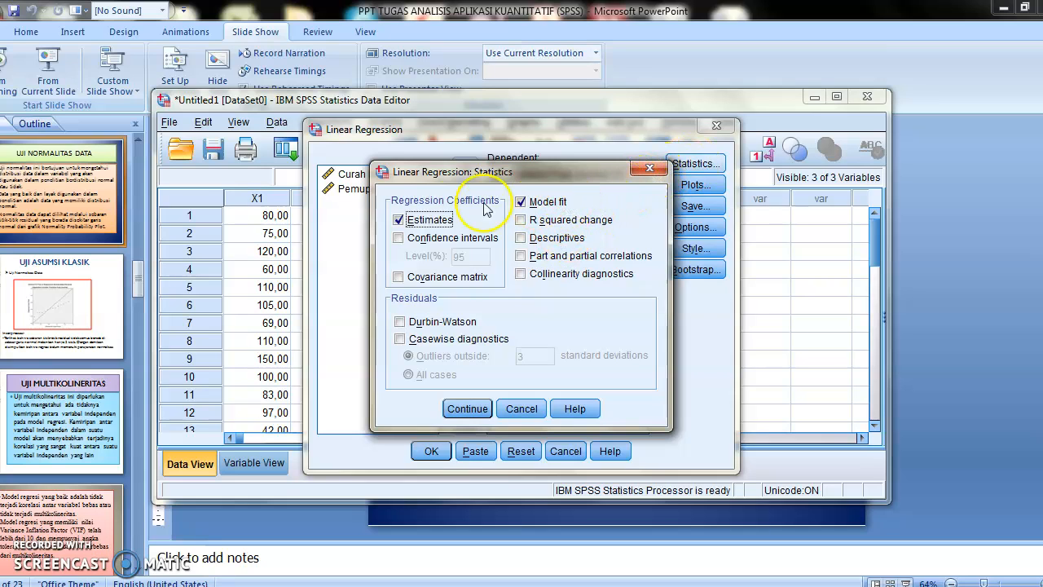
{"action": "left_click", "coordinate": [521, 237]}
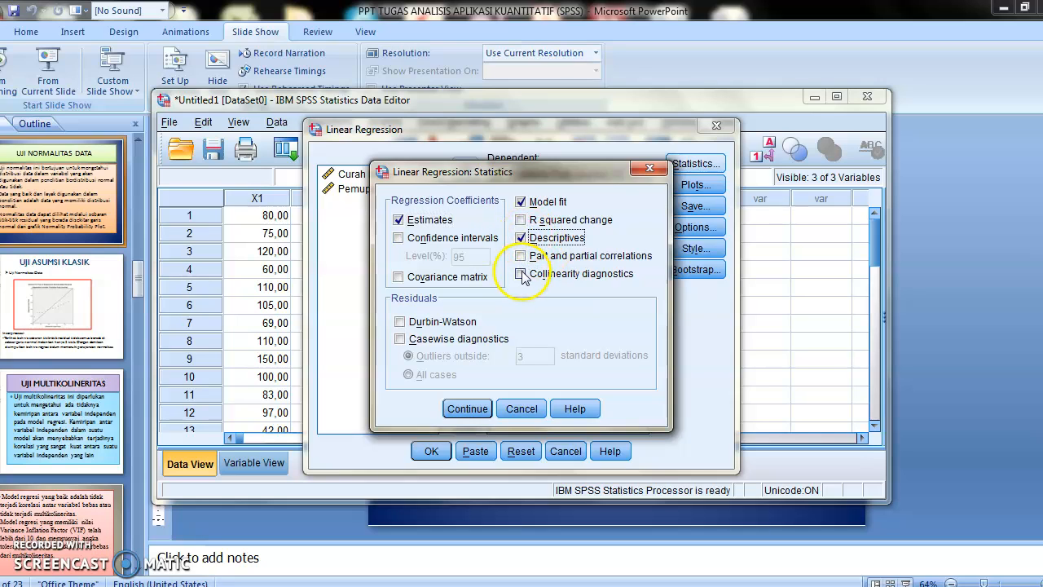
{"action": "left_click", "coordinate": [522, 274]}
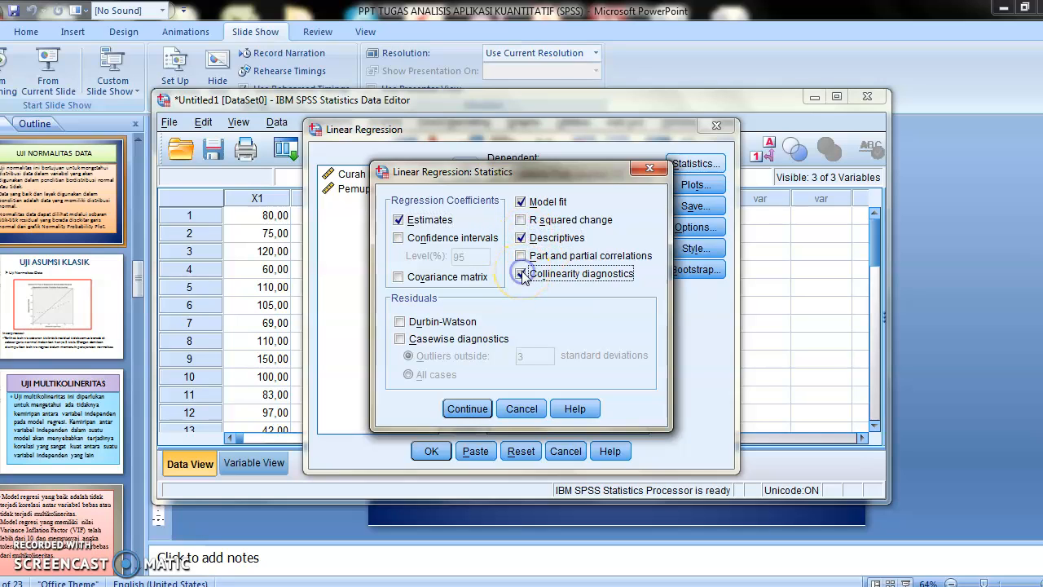
{"action": "left_click", "coordinate": [399, 321]}
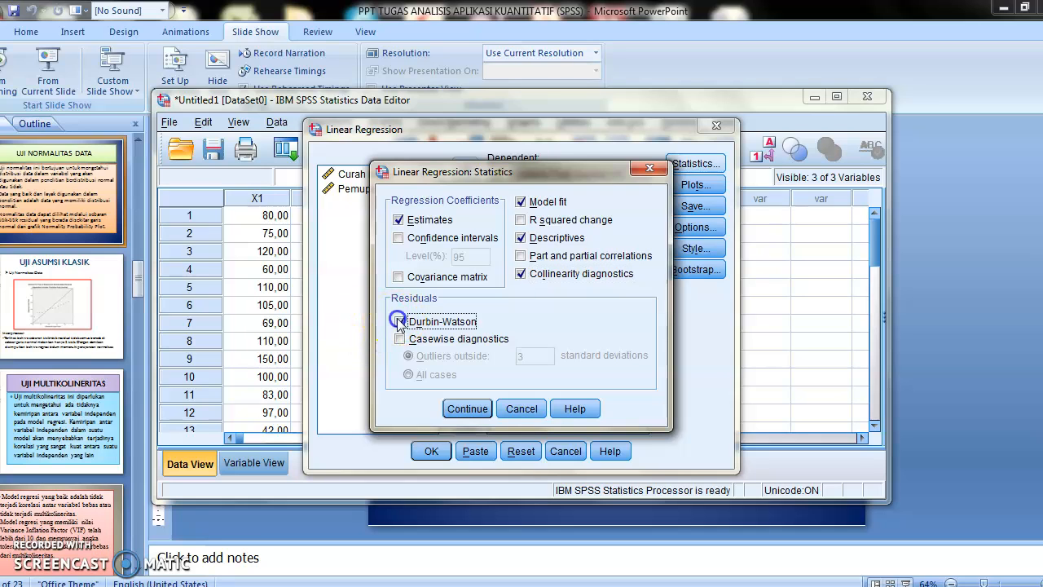
{"action": "left_click", "coordinate": [474, 410]}
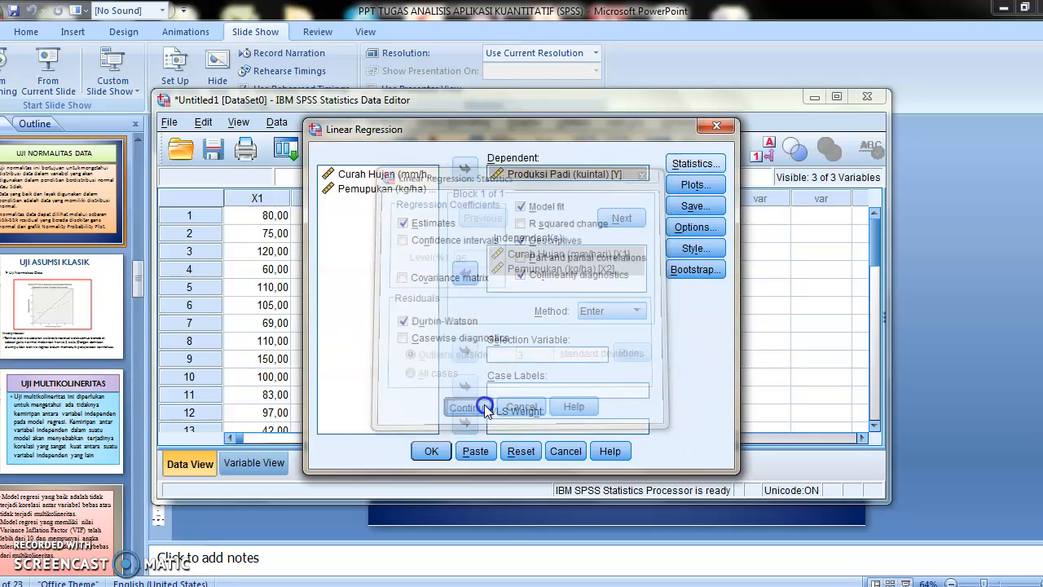
Request a regression scatterplot with *SRESID on Y and *ZPRED on X, plus a normal probability plot.
{"action": "left_click", "coordinate": [695, 185]}
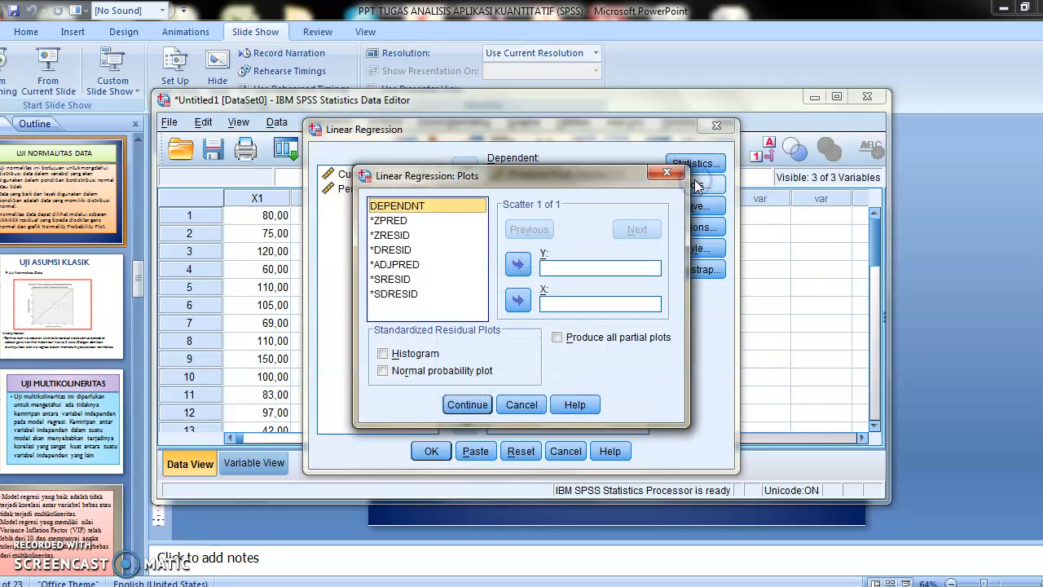
{"action": "left_click", "coordinate": [445, 220]}
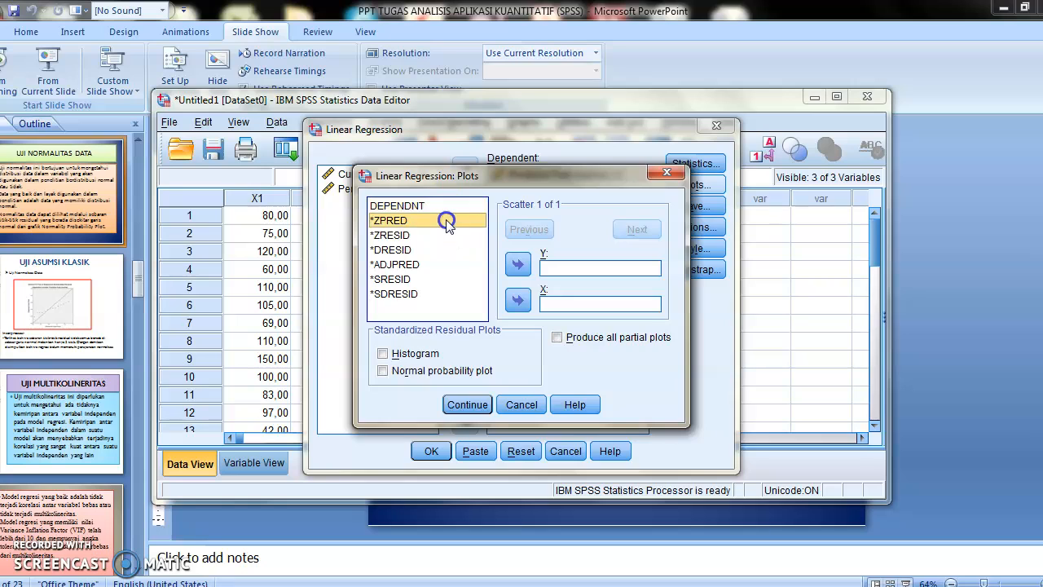
{"action": "left_click", "coordinate": [517, 302]}
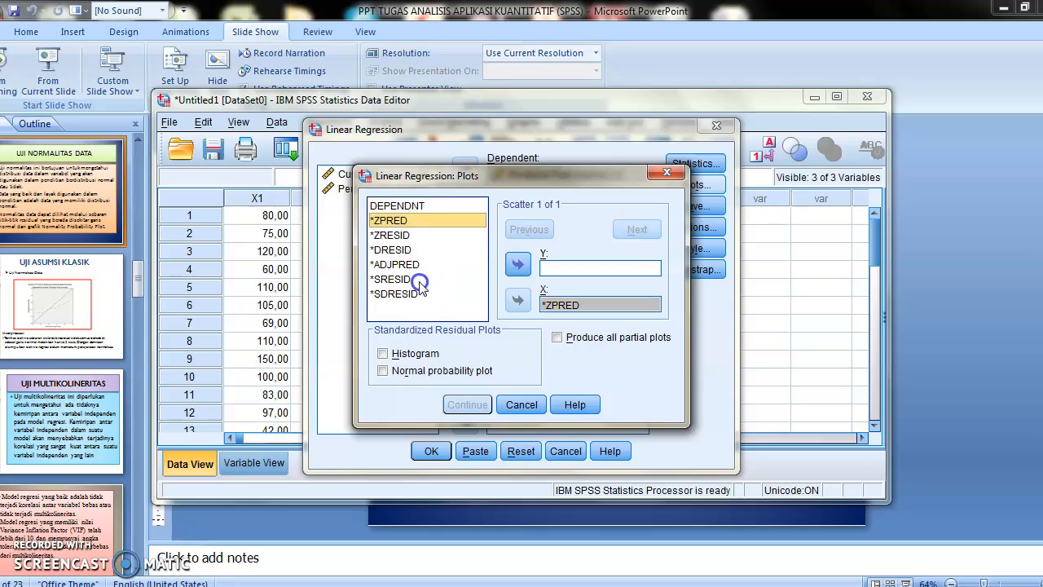
{"action": "left_click", "coordinate": [420, 281]}
{"action": "left_click", "coordinate": [518, 264]}
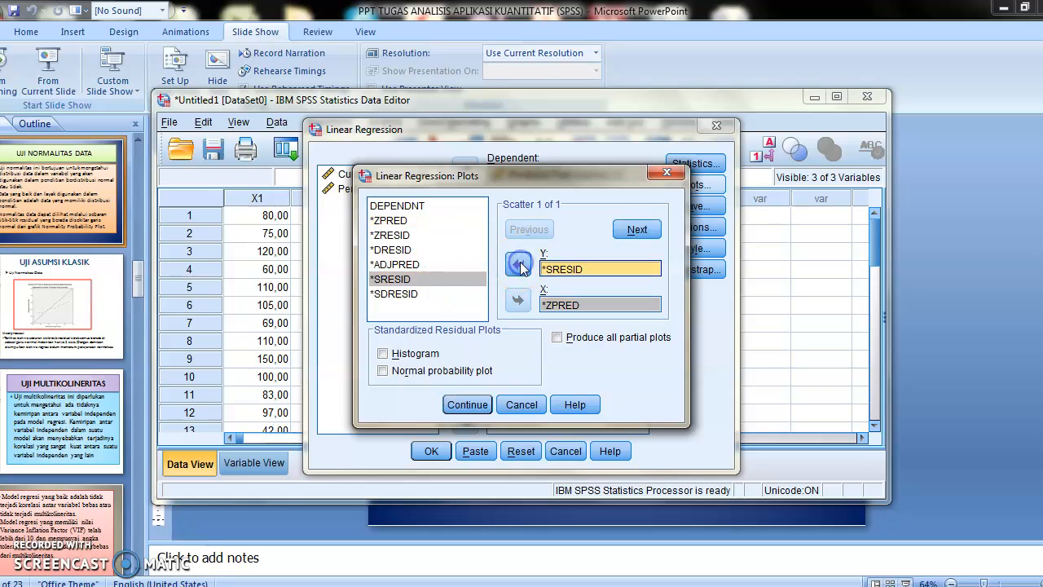
{"action": "left_click", "coordinate": [384, 371]}
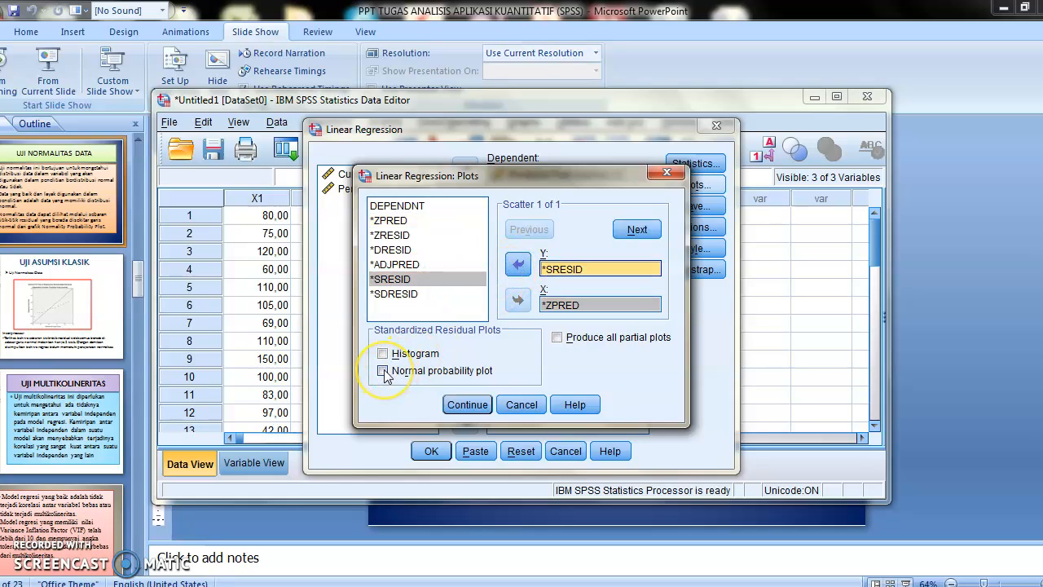
{"action": "left_click", "coordinate": [384, 372]}
{"action": "left_click", "coordinate": [465, 404]}
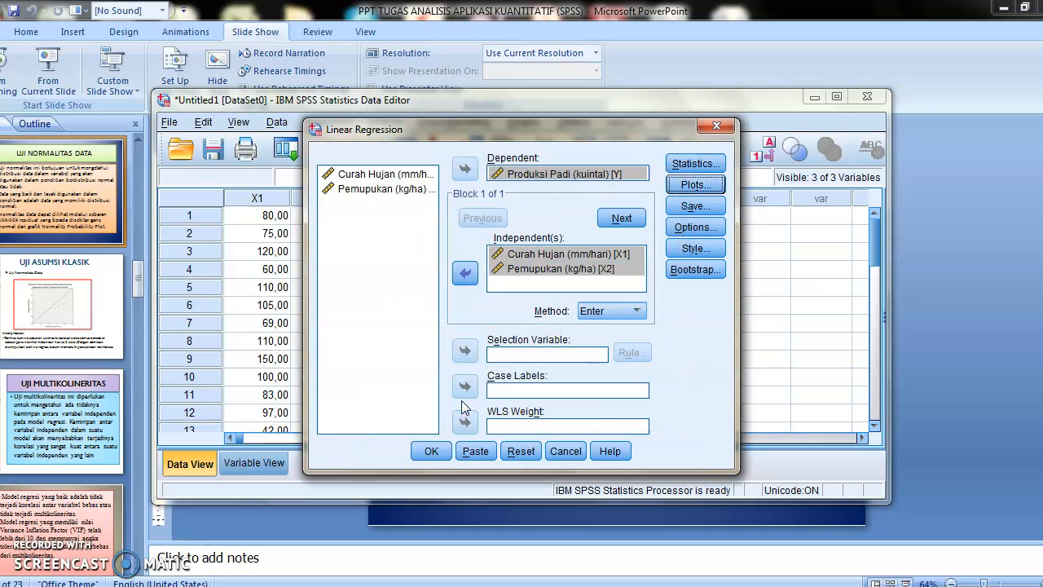
Set the regression to save standardized predicted values, standardized residuals and mean prediction intervals, and run it.
{"action": "left_click", "coordinate": [684, 207]}
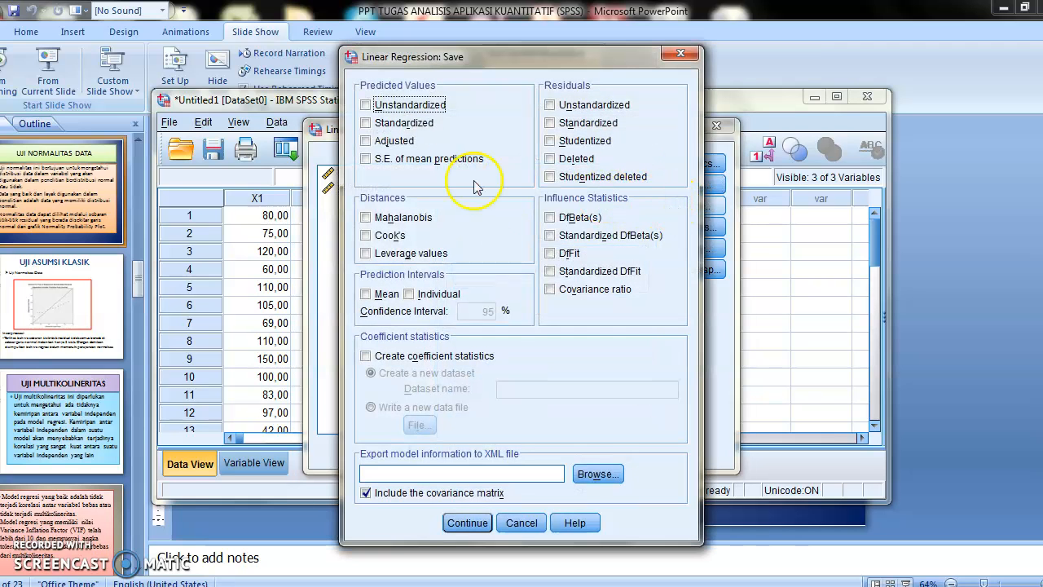
{"action": "left_click", "coordinate": [366, 123]}
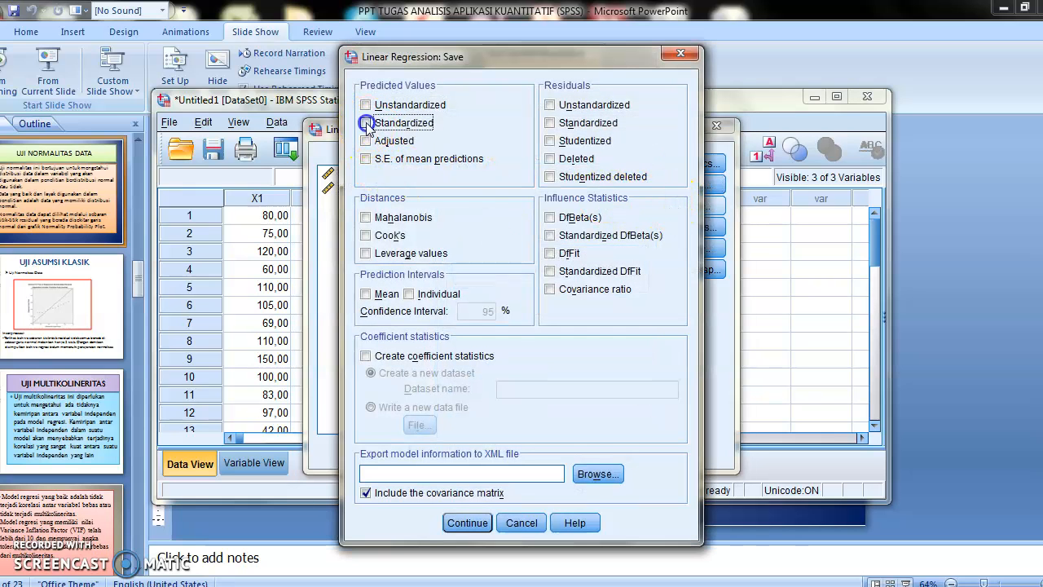
{"action": "left_click", "coordinate": [552, 141]}
{"action": "left_click", "coordinate": [551, 124]}
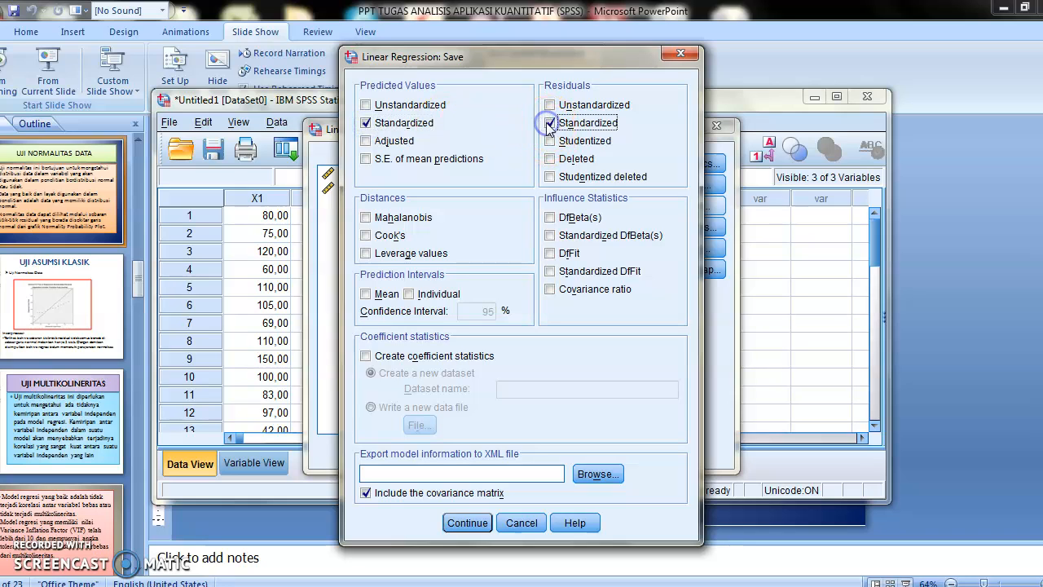
{"action": "left_click", "coordinate": [366, 294]}
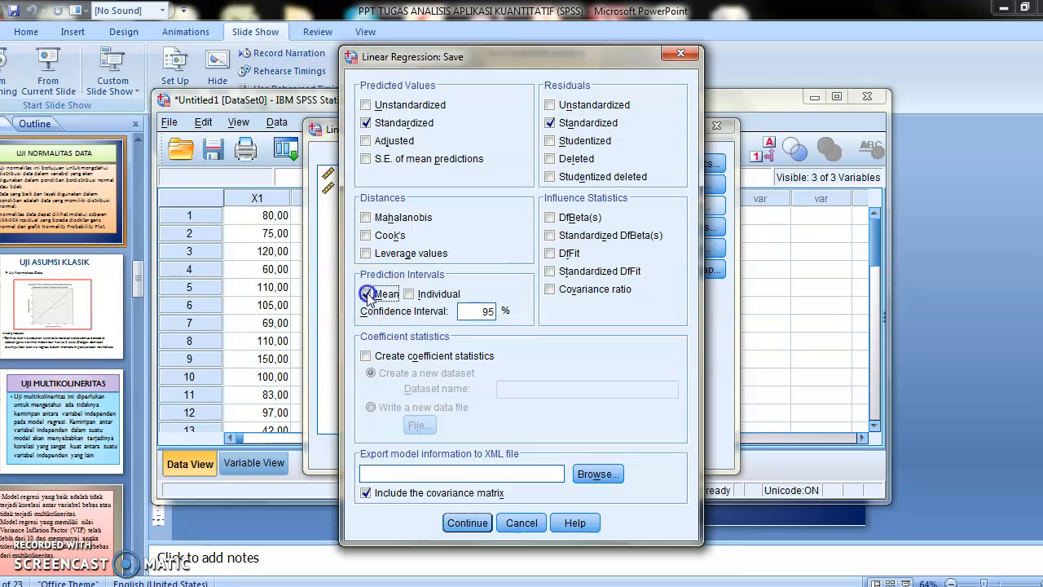
{"action": "left_click", "coordinate": [468, 522]}
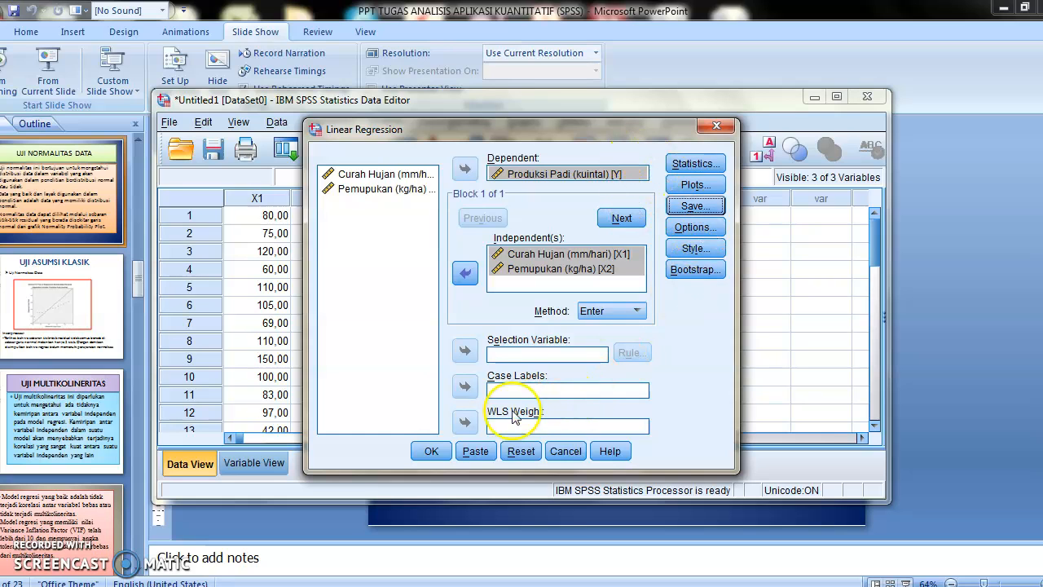
{"action": "left_click", "coordinate": [440, 452]}
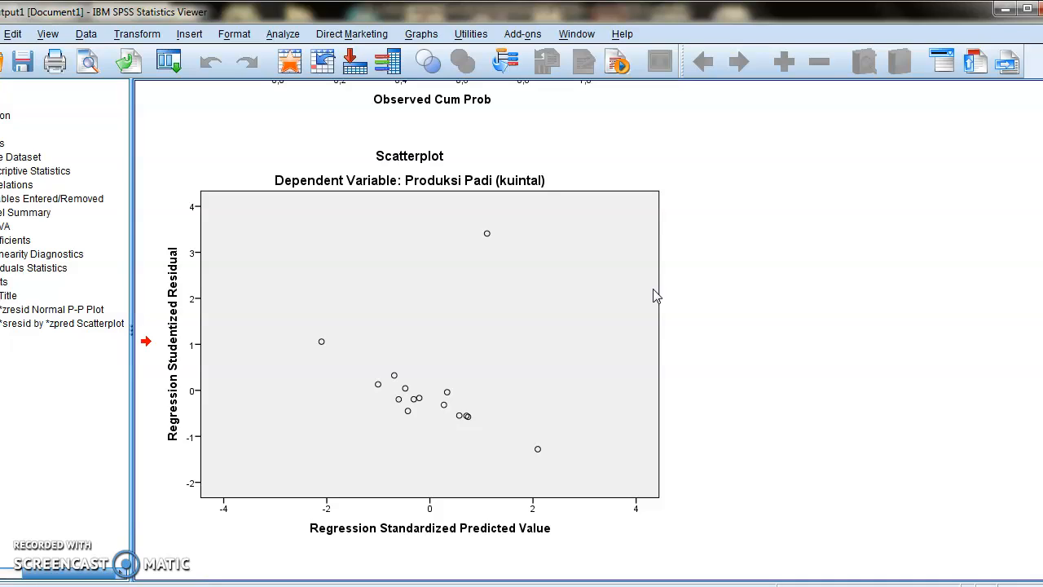
Switch to the PowerPoint presentation and show the Uji Asumsi Klasik slide with the Normal P-P plot.
{"action": "left_click", "coordinate": [1006, 10]}
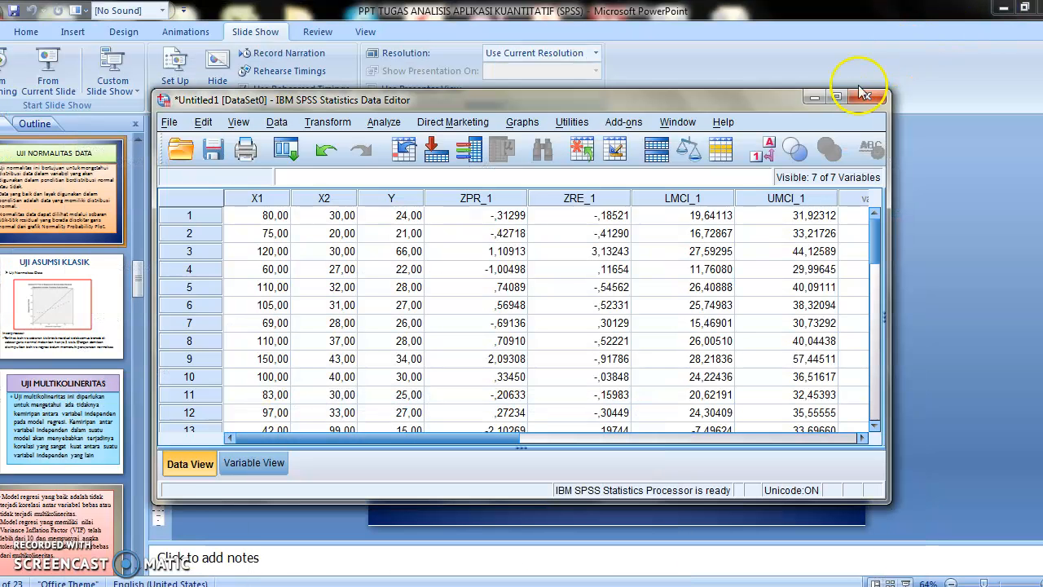
{"action": "left_click", "coordinate": [818, 95]}
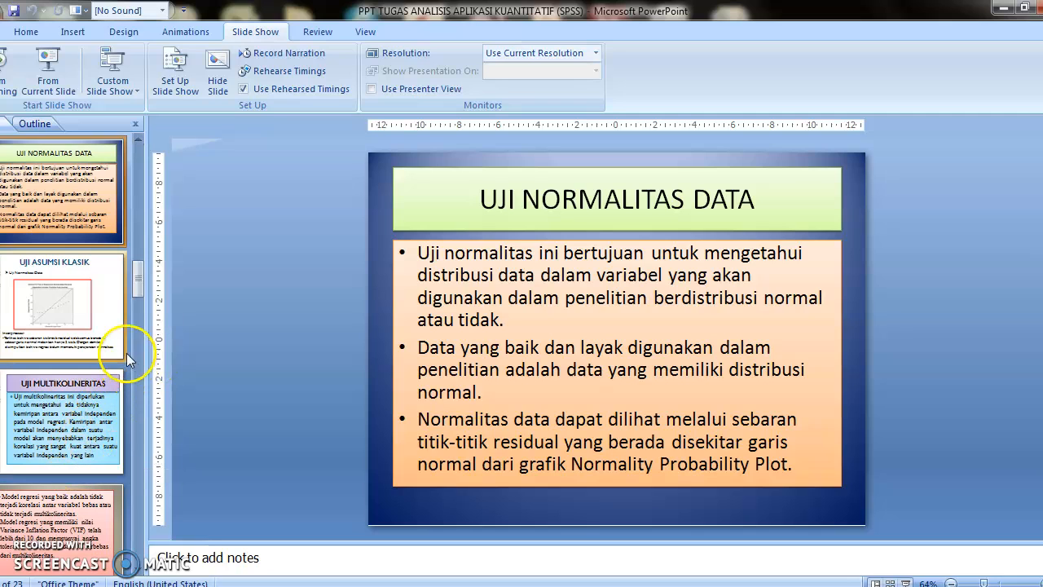
{"action": "left_click", "coordinate": [106, 334]}
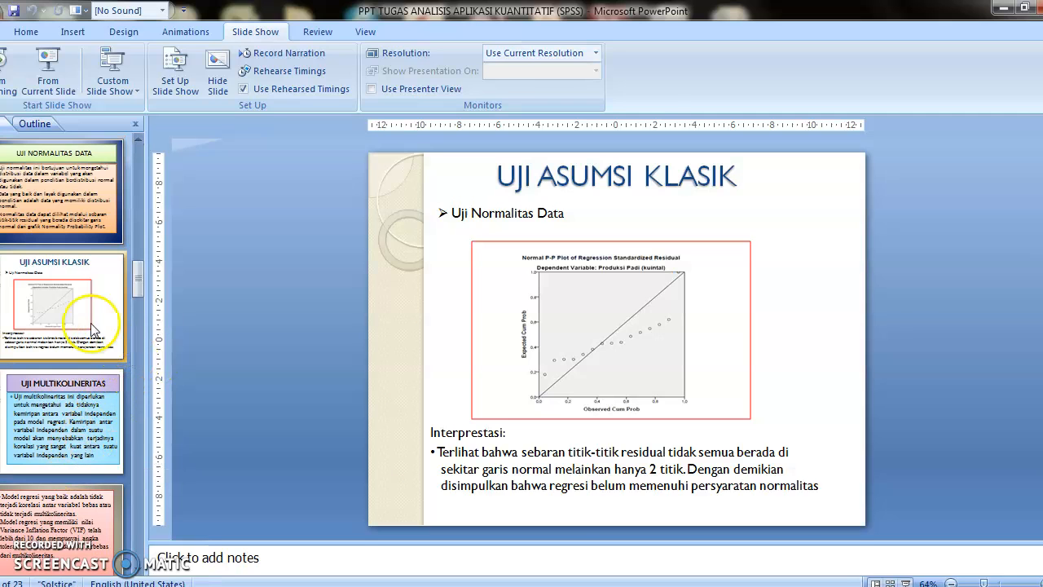